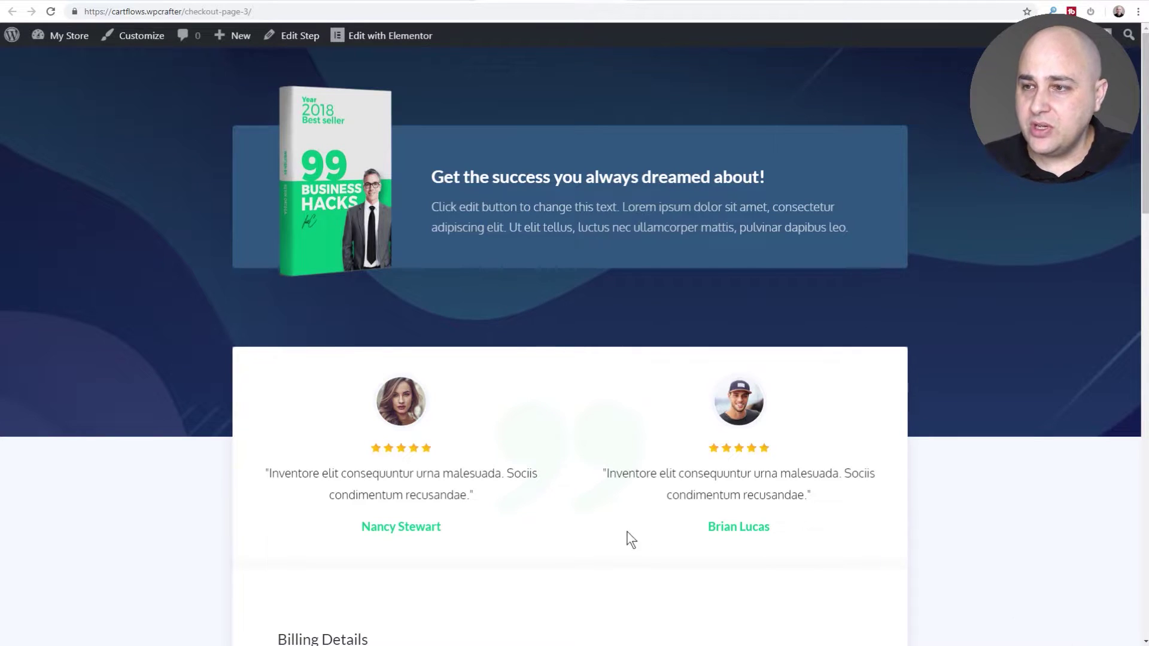
Check the order bump below payment on the live checkout, then return to the eBook flow's Edit Flow page
scroll(639, 365, down, 10)
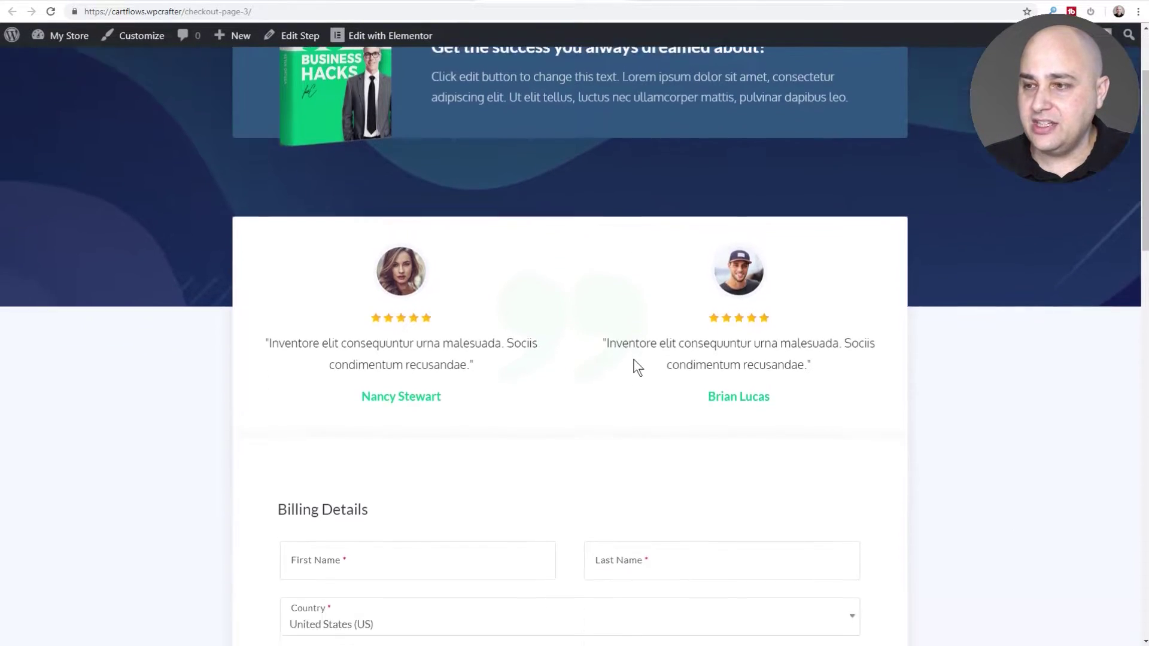
scroll(638, 367, down, 10)
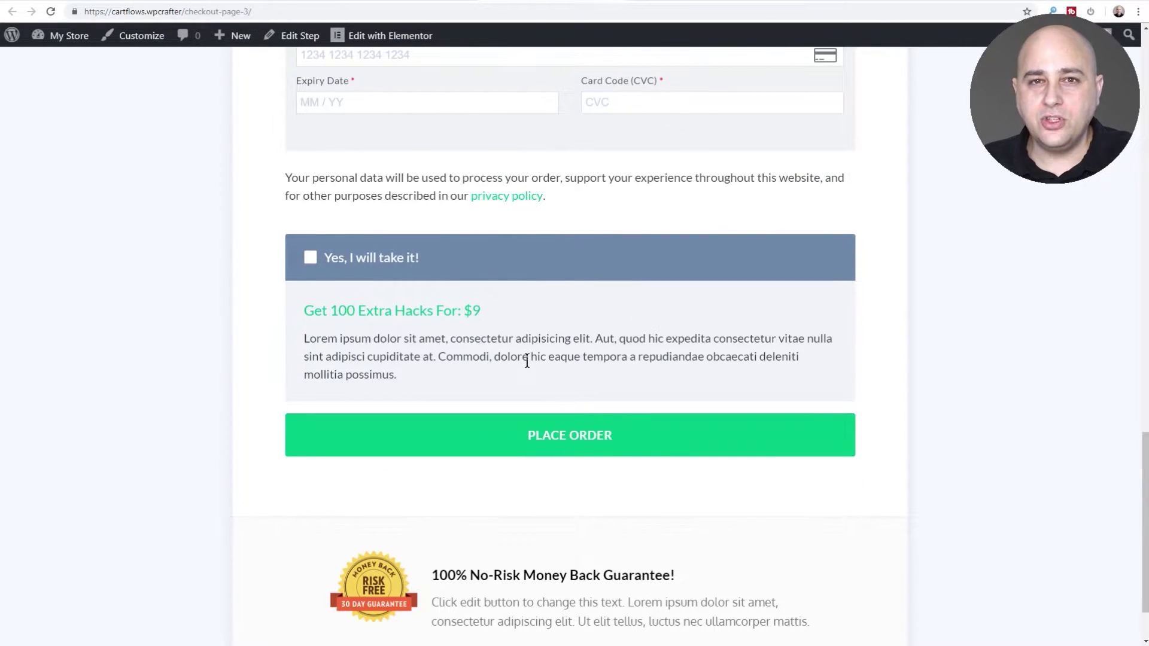
scroll(527, 362, up, 20)
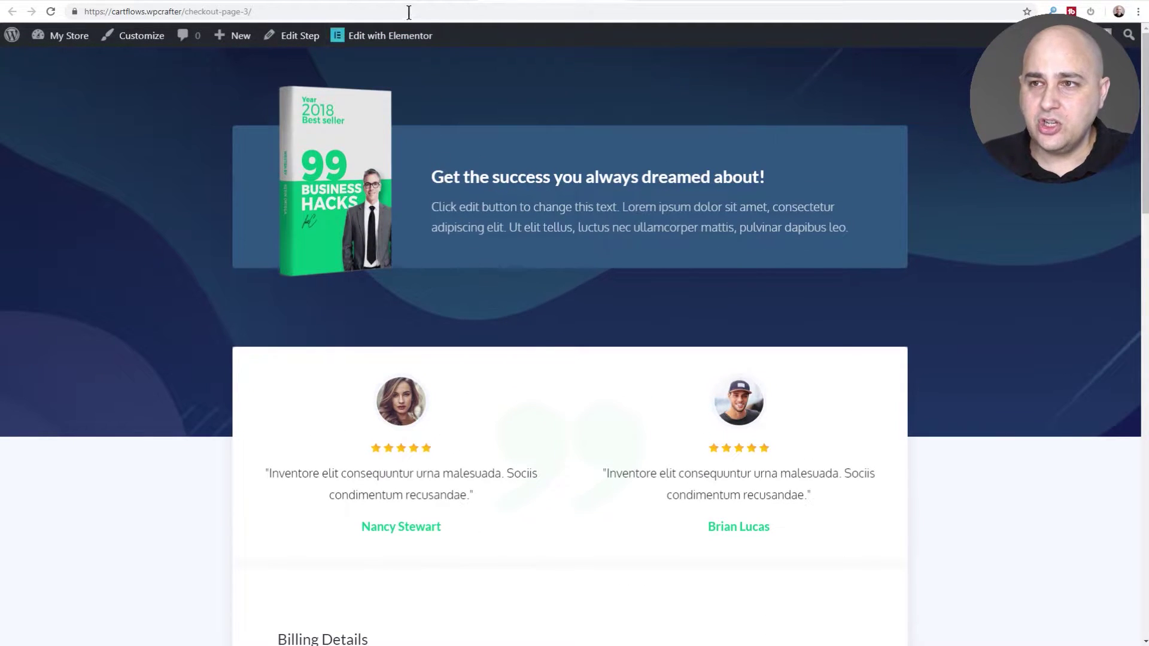
click(407, 1)
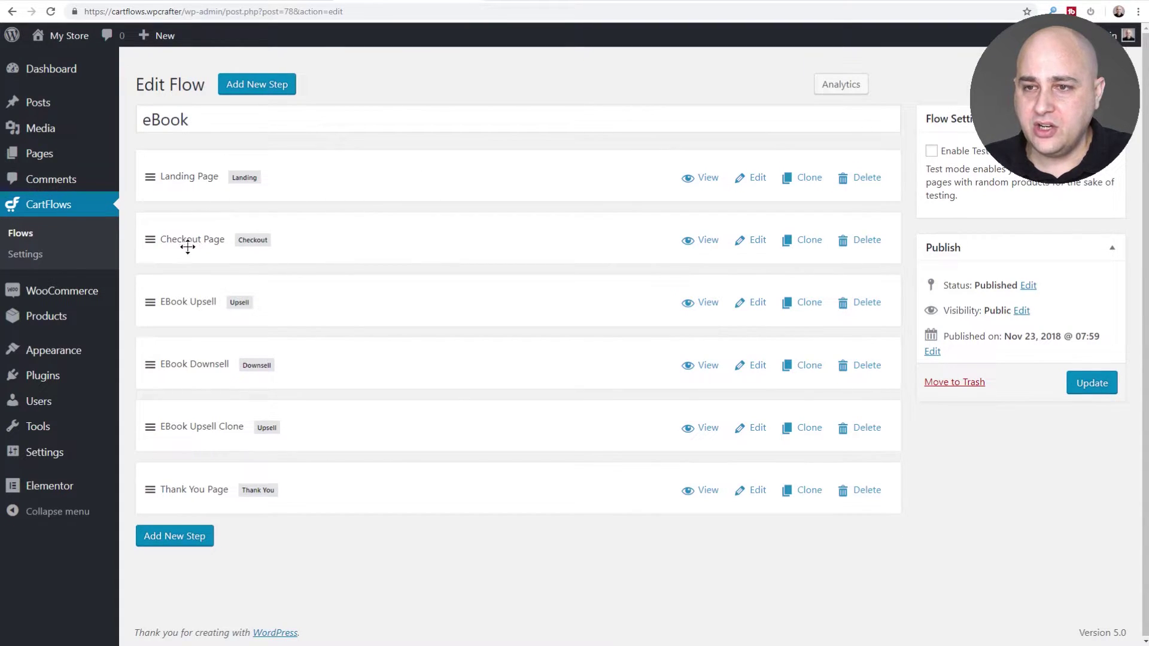
Open the Checkout Page step's Order Bump settings and inspect its After Payment position
click(759, 242)
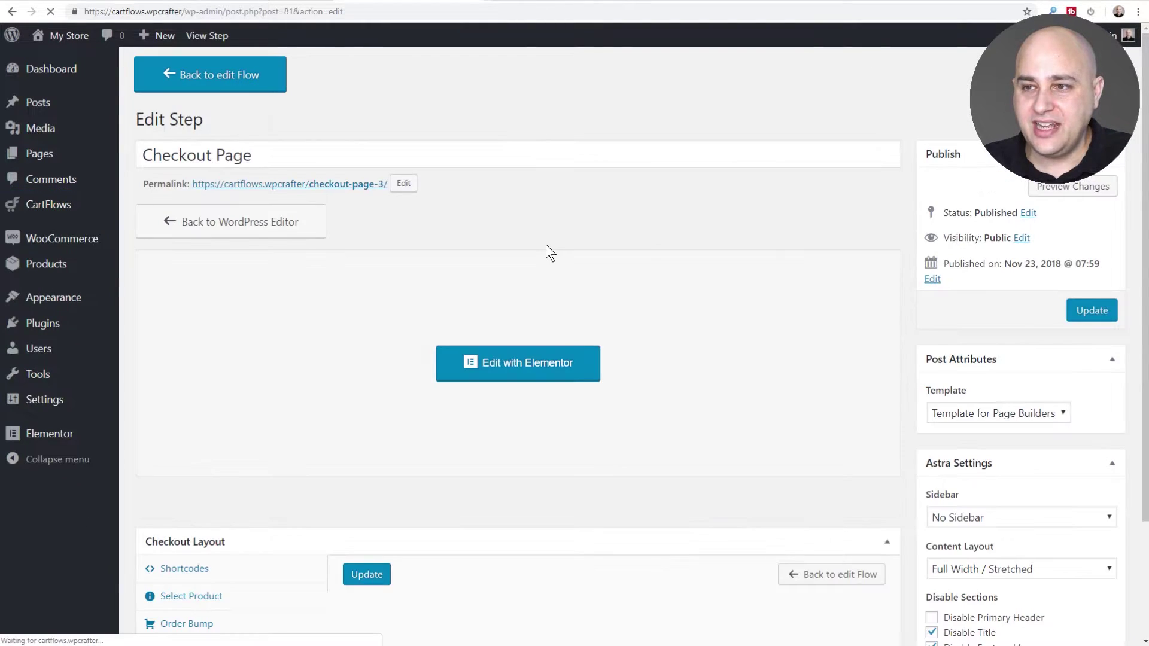
scroll(508, 267, down, 2)
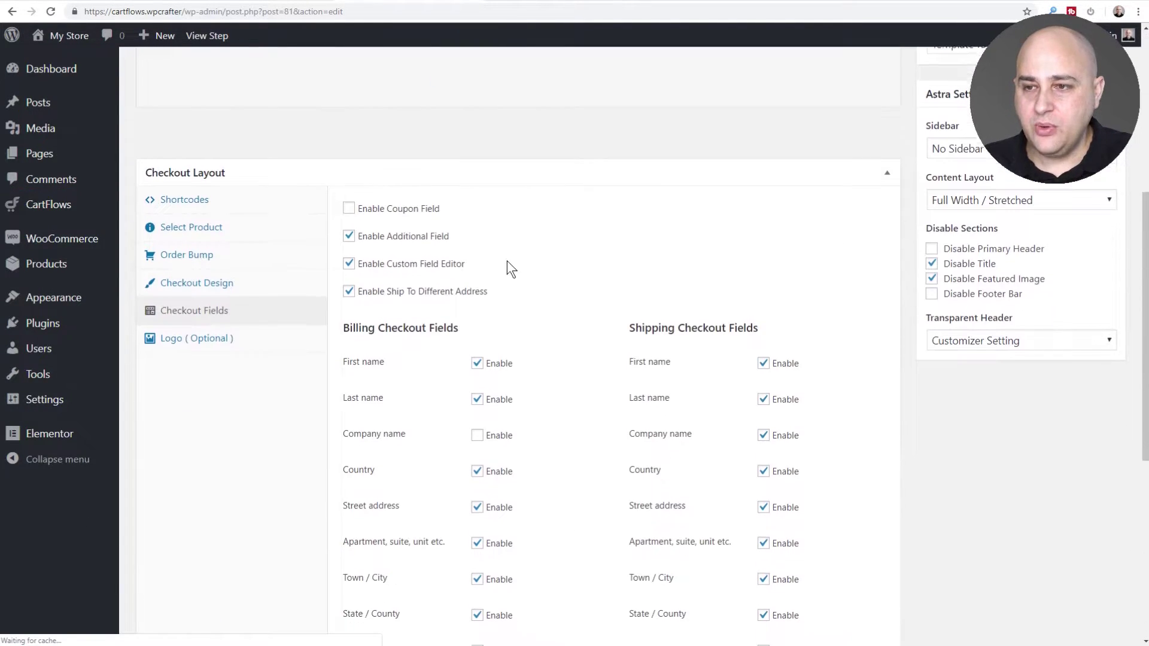
click(188, 145)
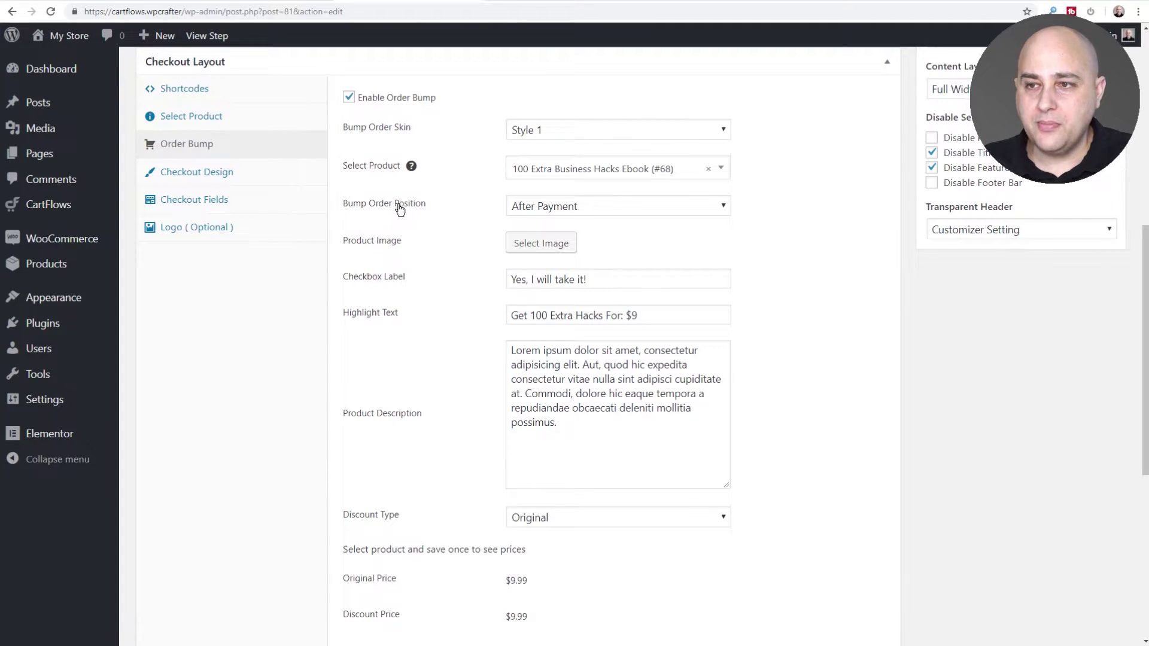
click(724, 205)
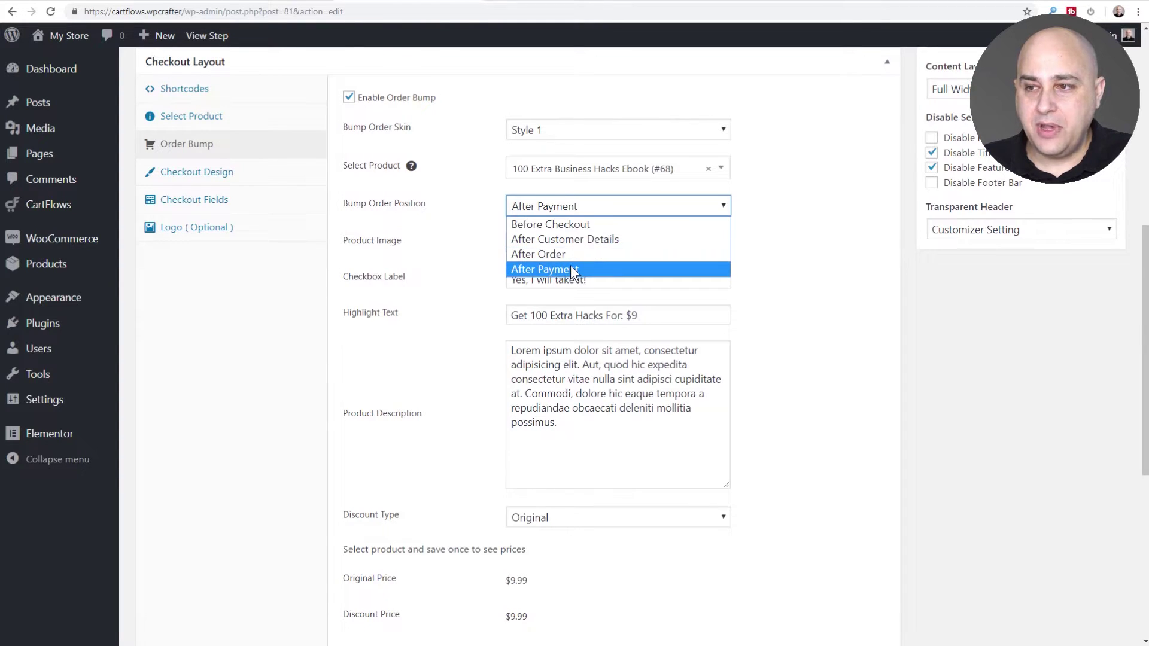
Confirm the $9 bump offer still sits below the credit card fields, then return to Order Bump settings
click(532, 4)
scroll(507, 232, down, 4)
scroll(506, 232, down, 1)
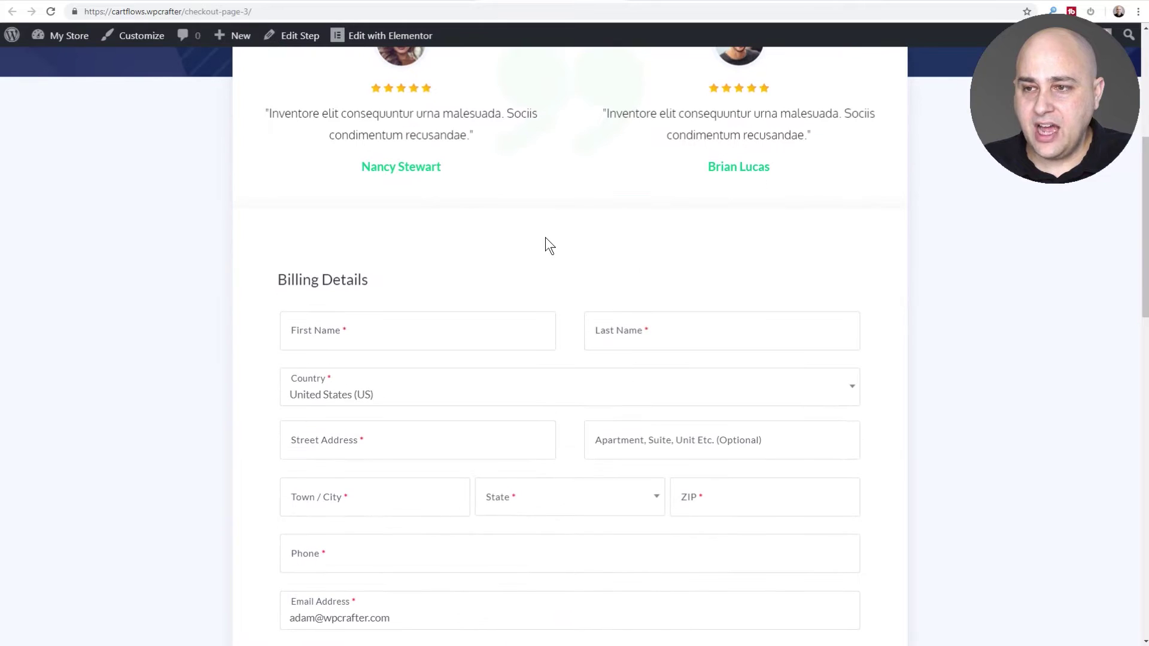
scroll(529, 264, down, 7)
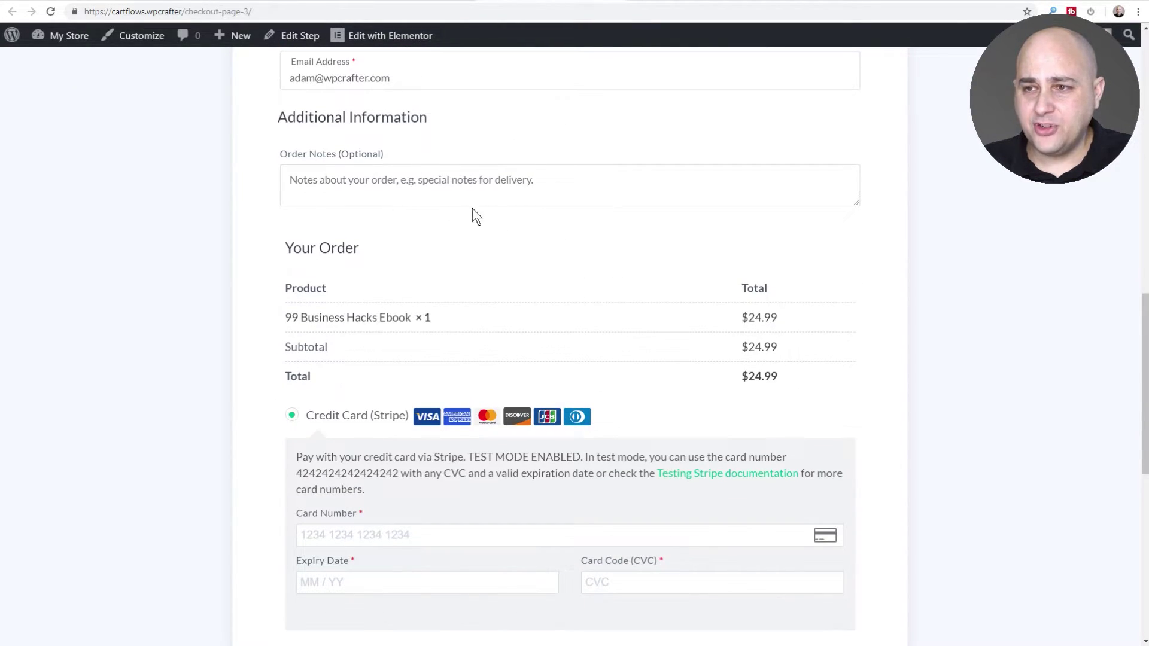
scroll(565, 242, down, 4)
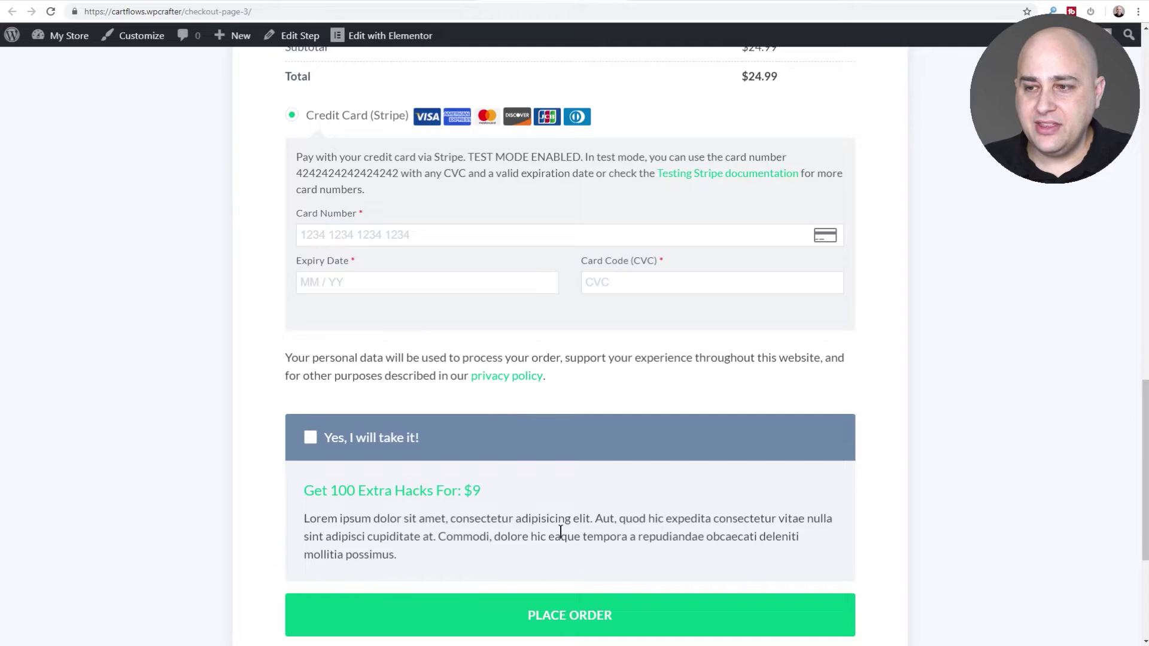
click(407, 1)
Set the bump order position to Before Checkout and update the checkout step
click(584, 211)
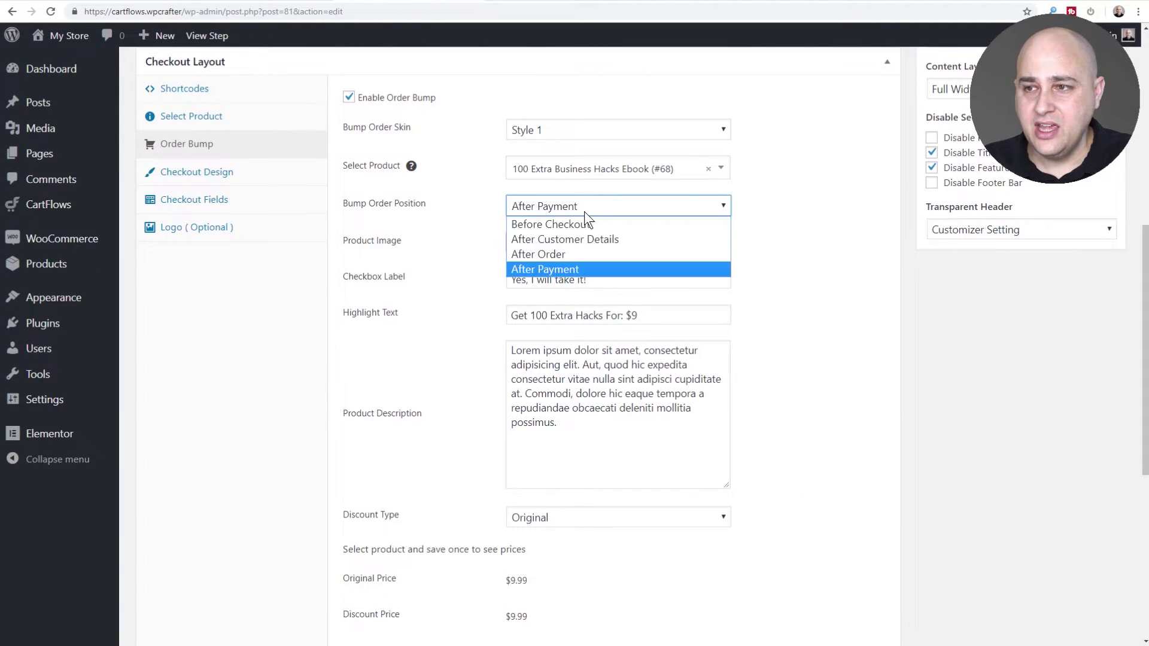
click(548, 225)
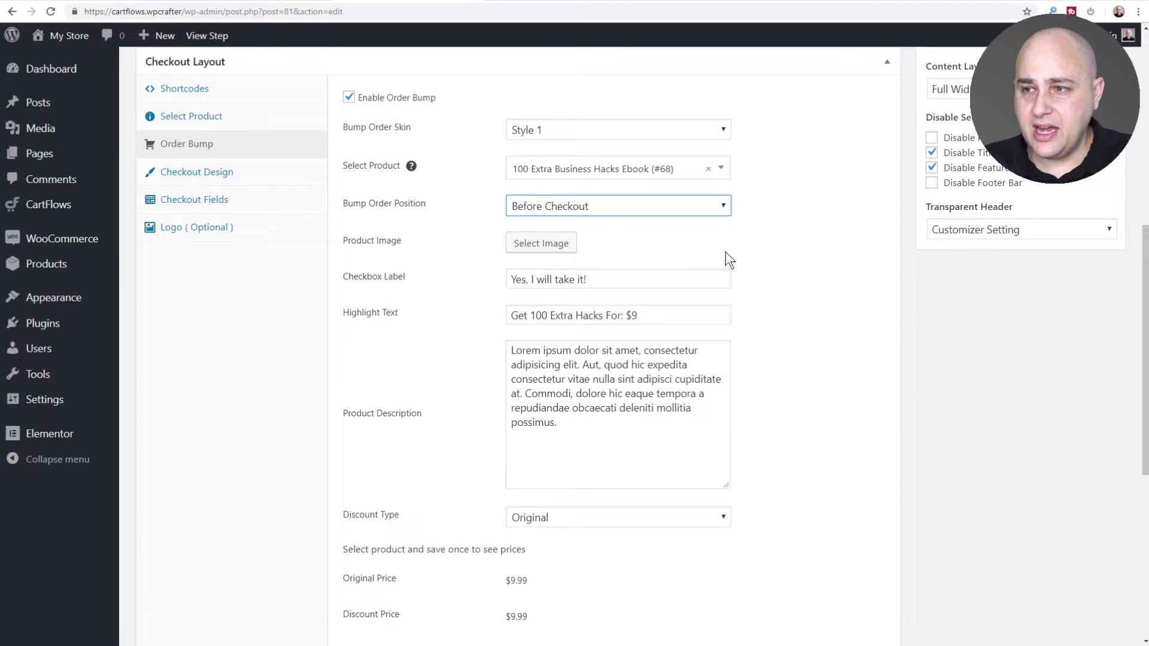
scroll(801, 258, up, 7)
click(1095, 255)
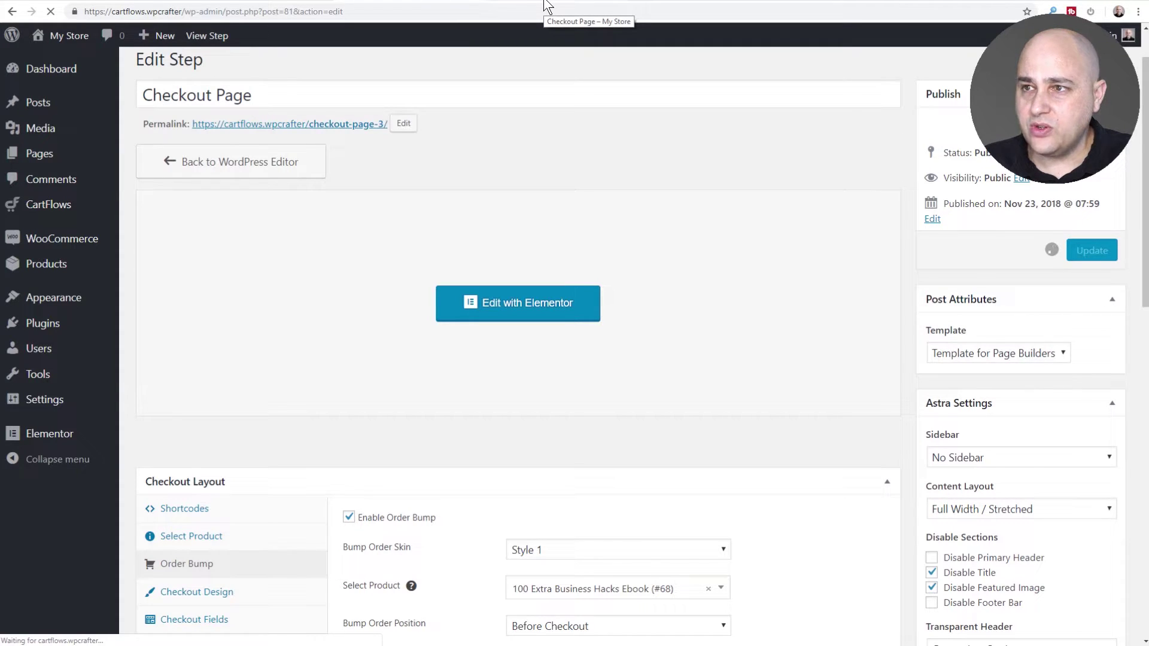
Verify on the live checkout that the bump box now sits above Billing Details
click(545, 6)
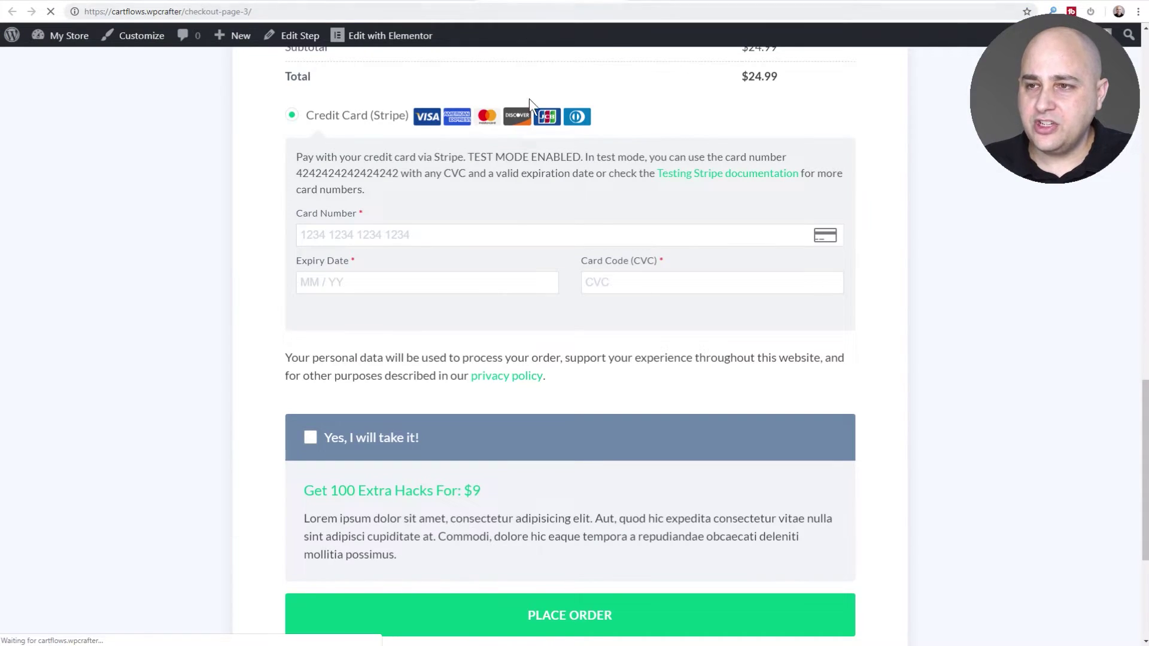
scroll(568, 154, up, 10)
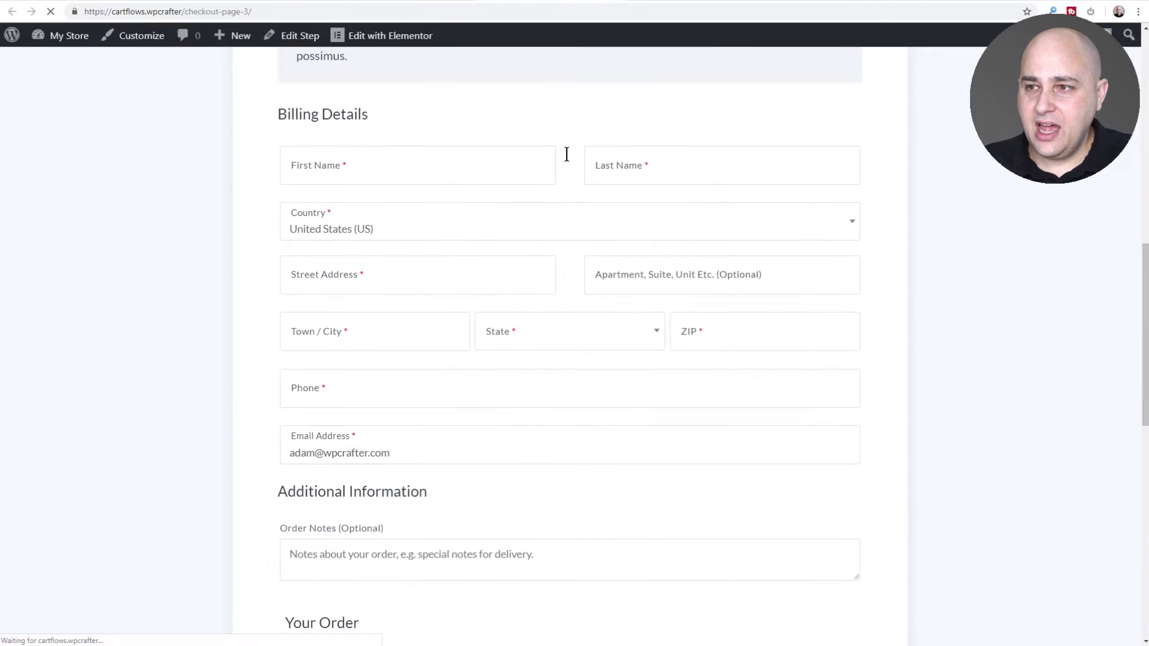
scroll(568, 154, up, 4)
scroll(442, 367, down, 6)
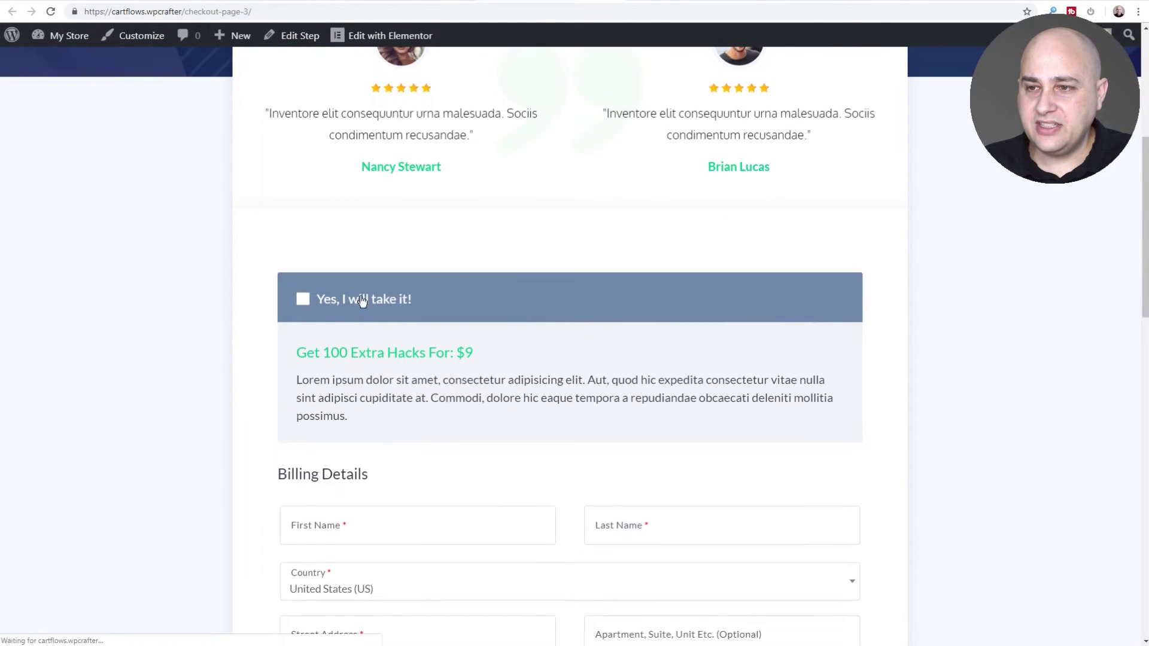
Change the bump order position to After Customer Details and update the step
click(405, 5)
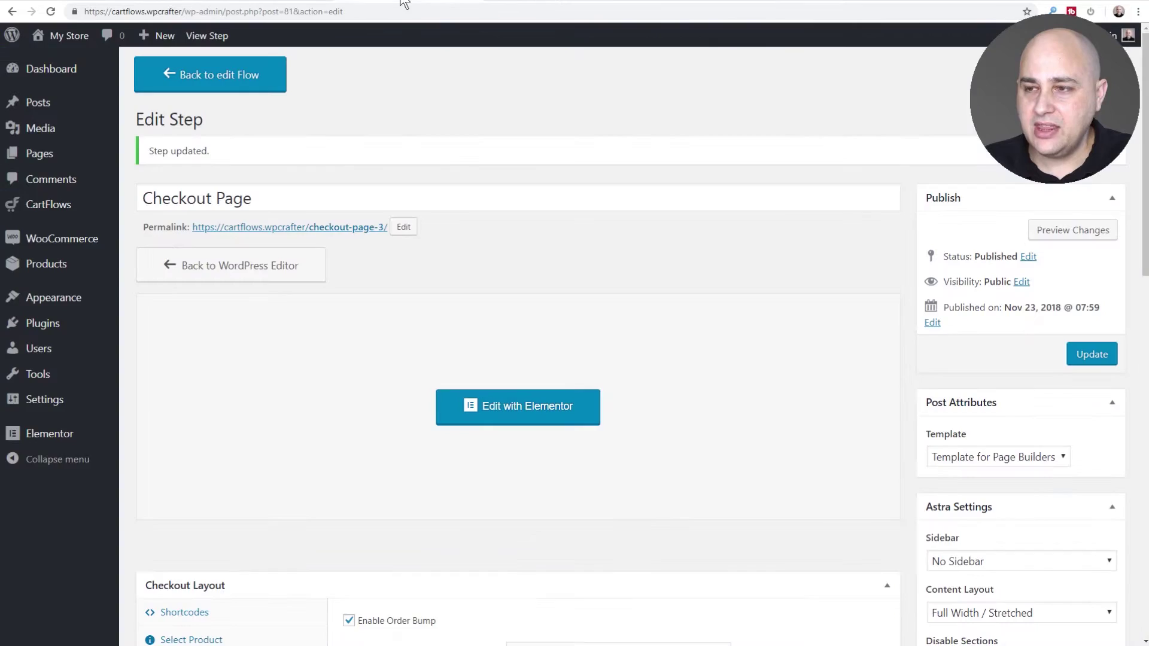
scroll(502, 250, down, 5)
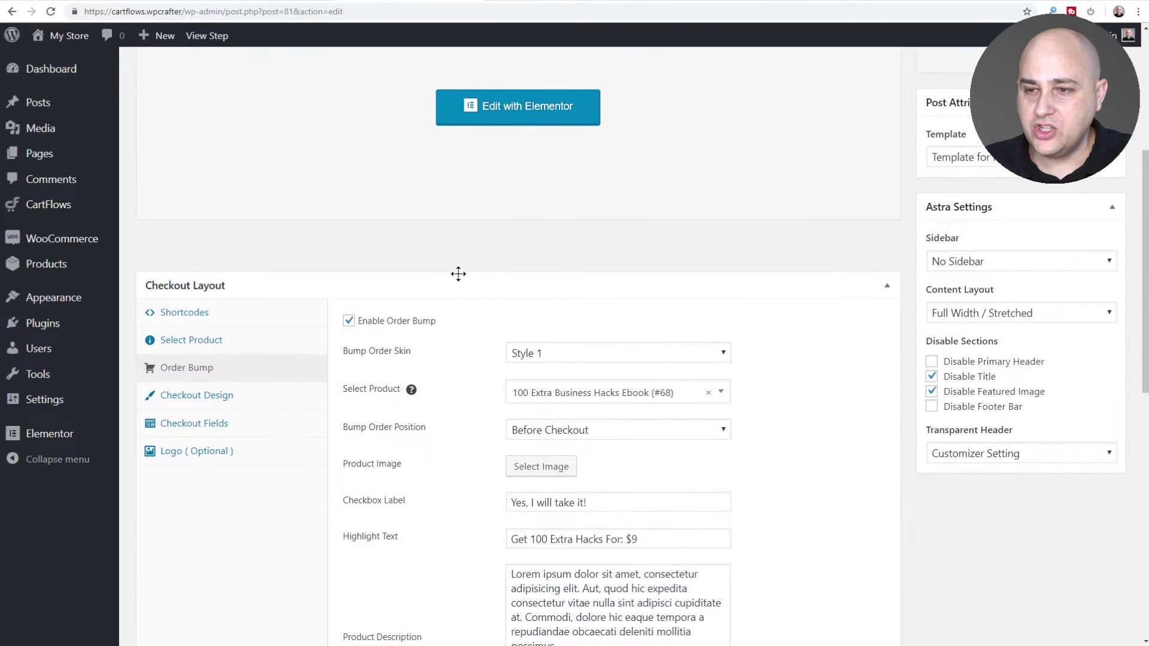
click(568, 429)
click(582, 464)
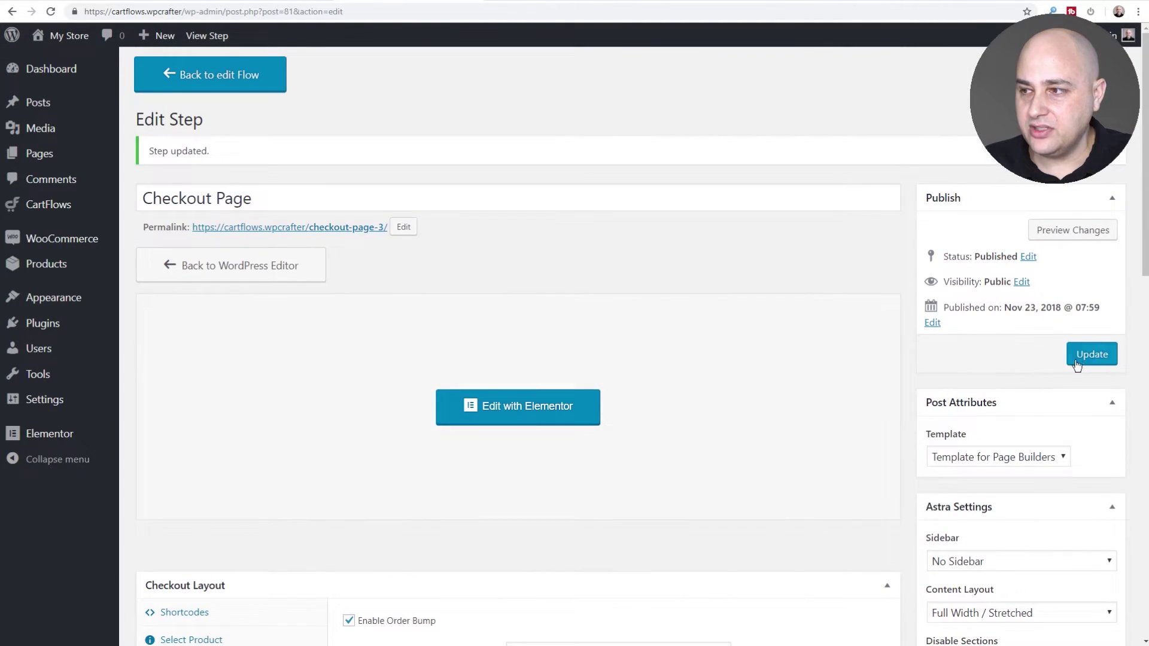
click(1077, 362)
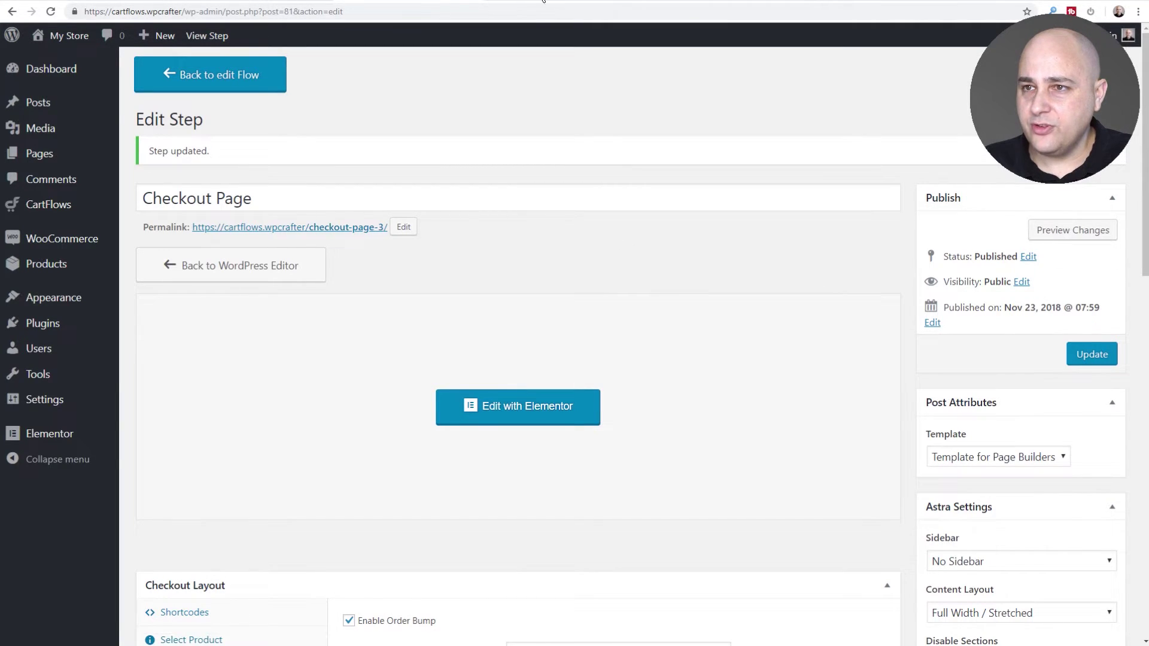
Reload the live checkout to see the offer between Order Notes and Your Order
click(521, 3)
key(F5)
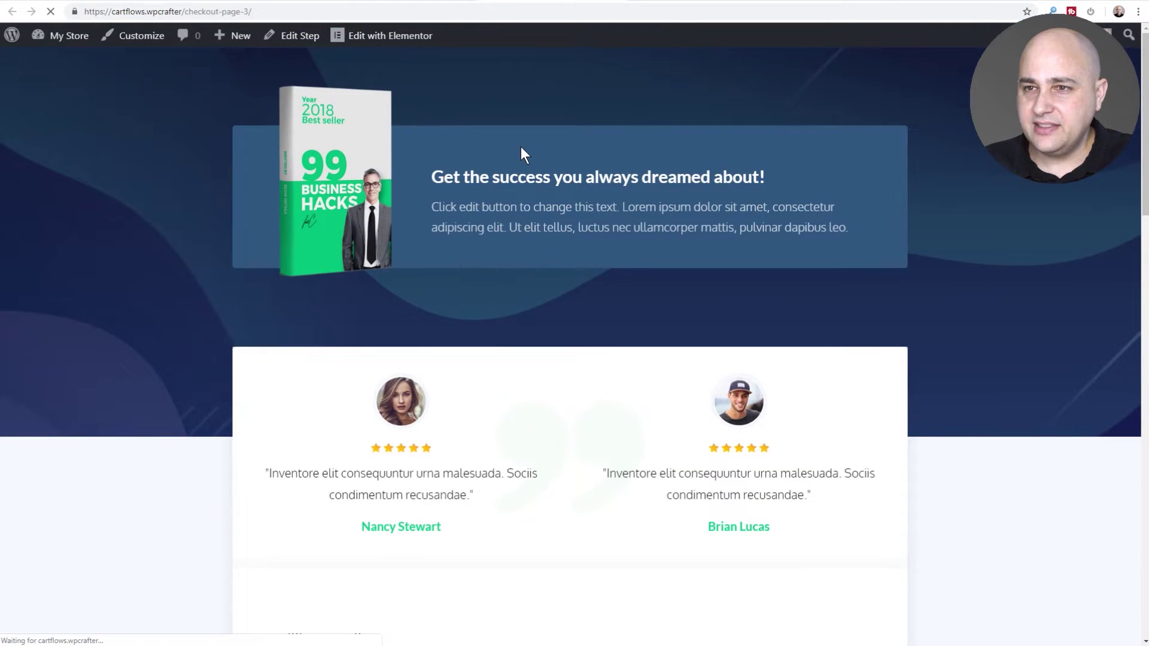
scroll(512, 233, down, 8)
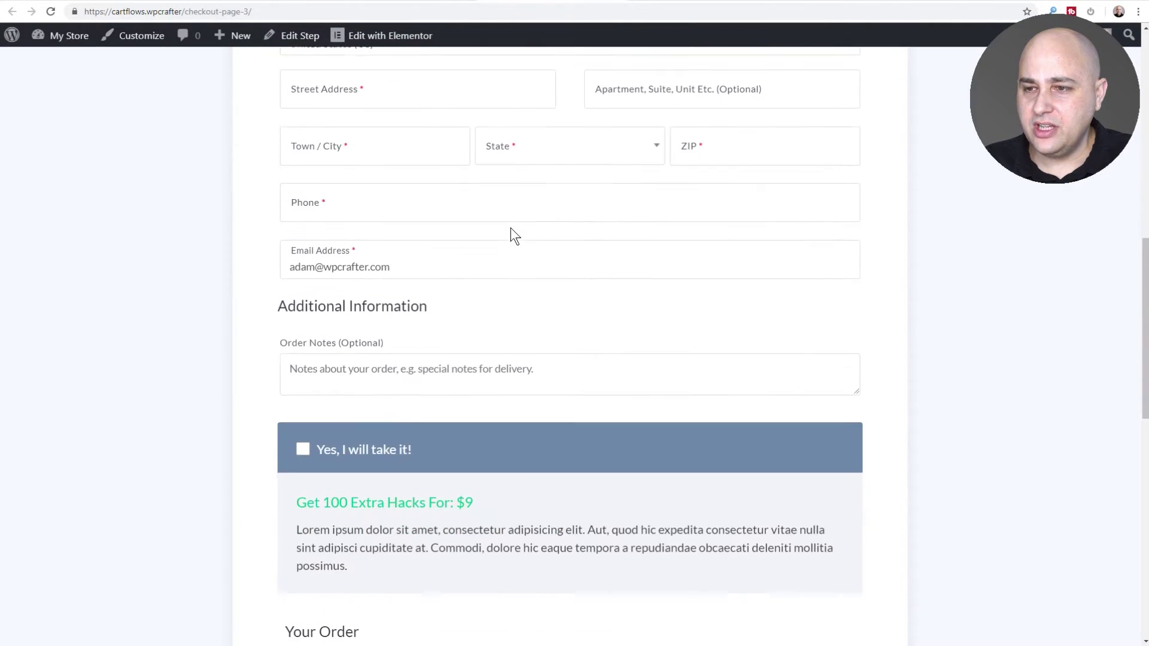
scroll(537, 307, up, 6)
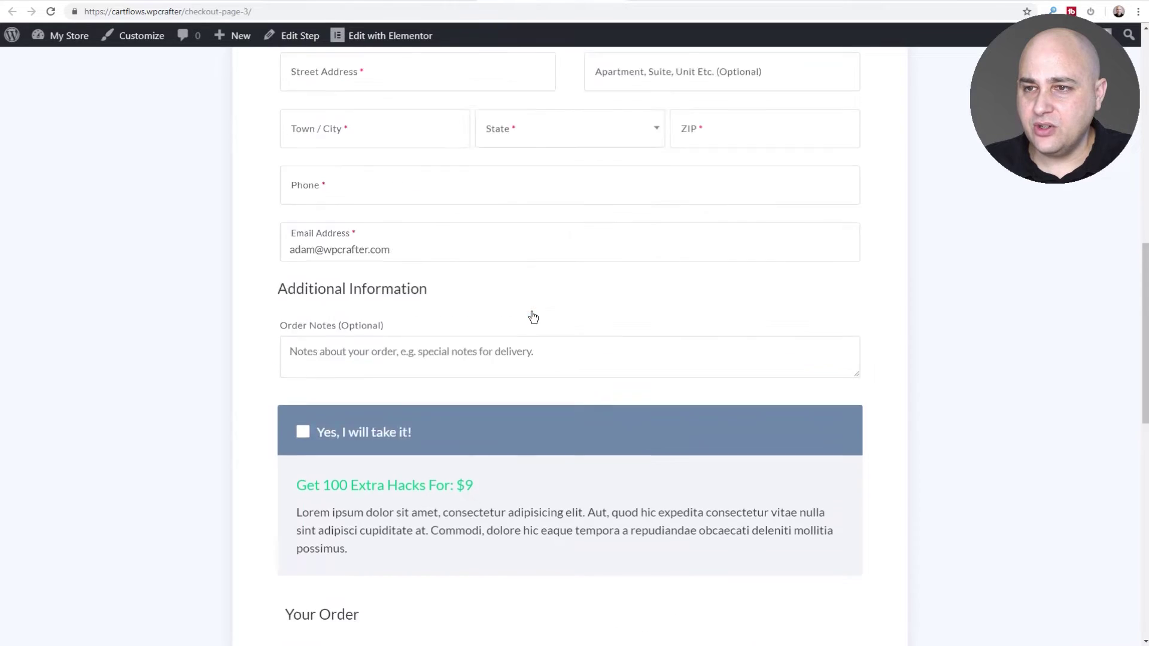
scroll(505, 401, down, 6)
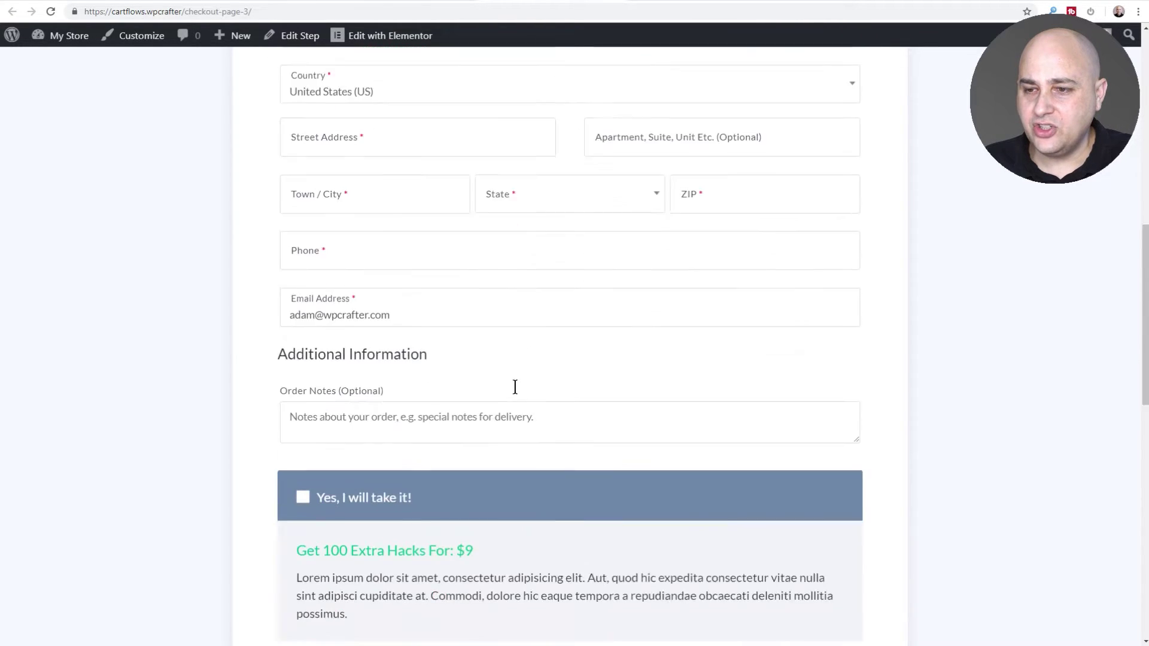
click(393, 2)
Set the bump order position to After Order and update the checkout step
scroll(616, 261, down, 5)
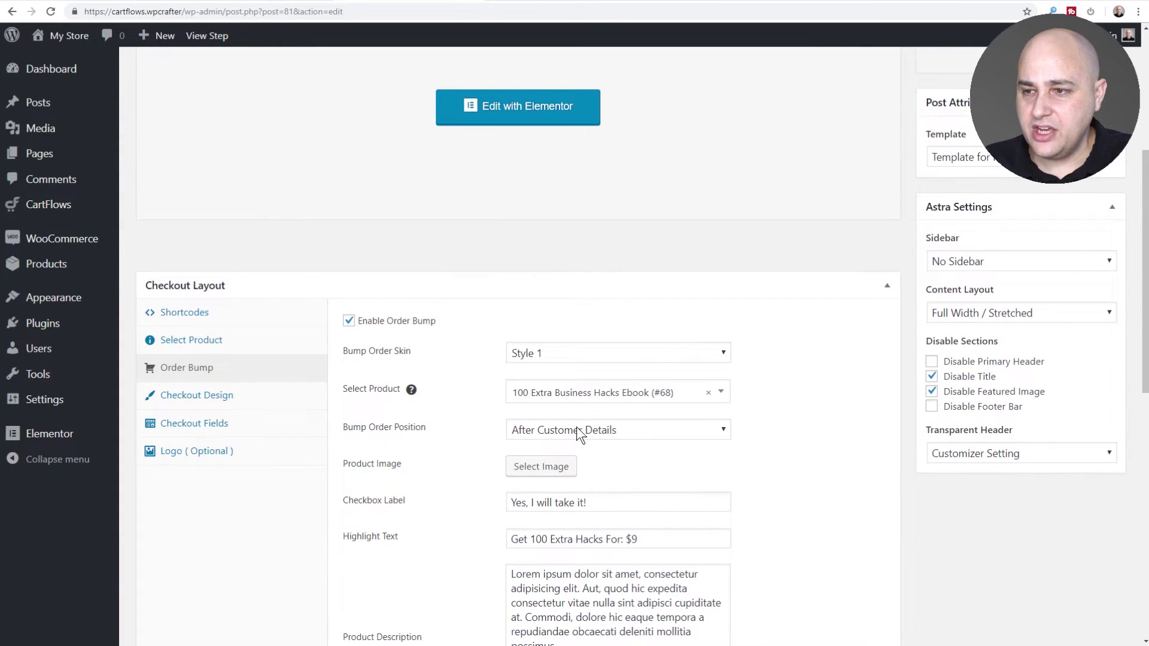
click(576, 427)
click(550, 478)
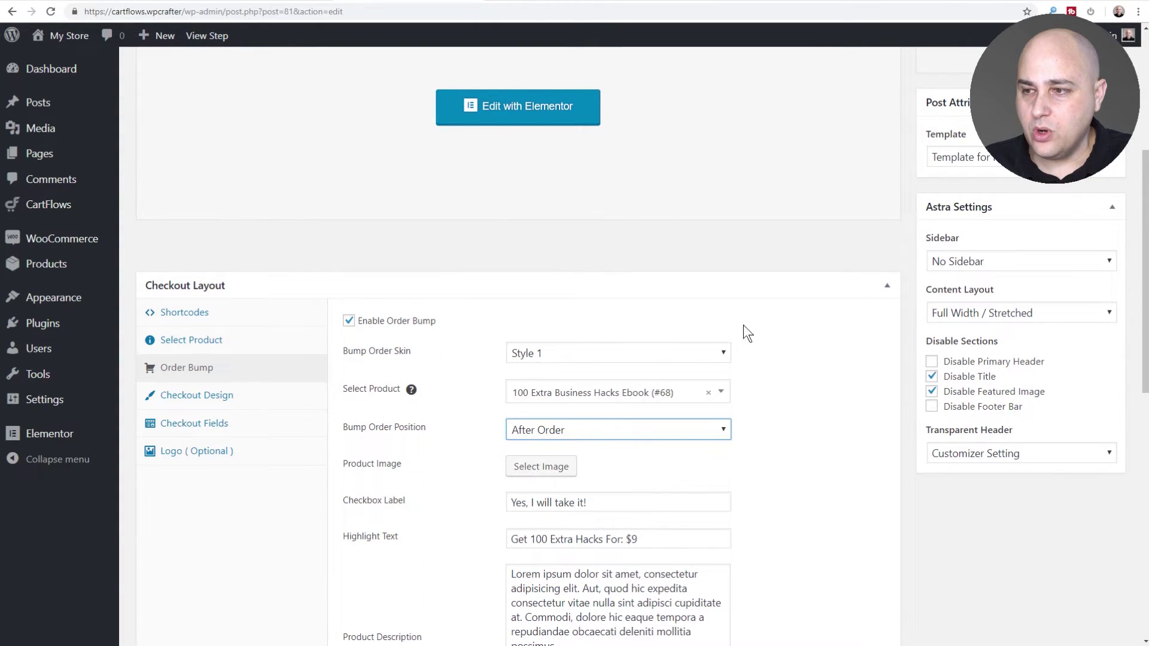
scroll(921, 296, up, 5)
click(1088, 352)
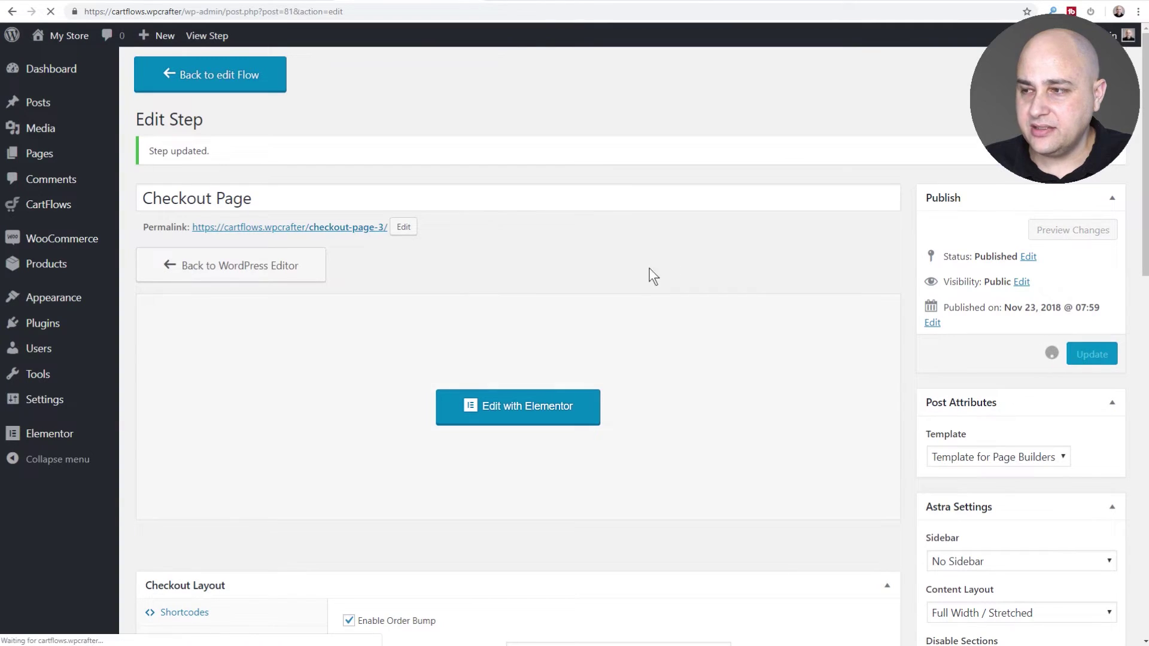
Reload the live checkout to confirm the bump sits between order totals and Credit Card (Stripe)
click(527, 3)
click(504, 12)
key(Return)
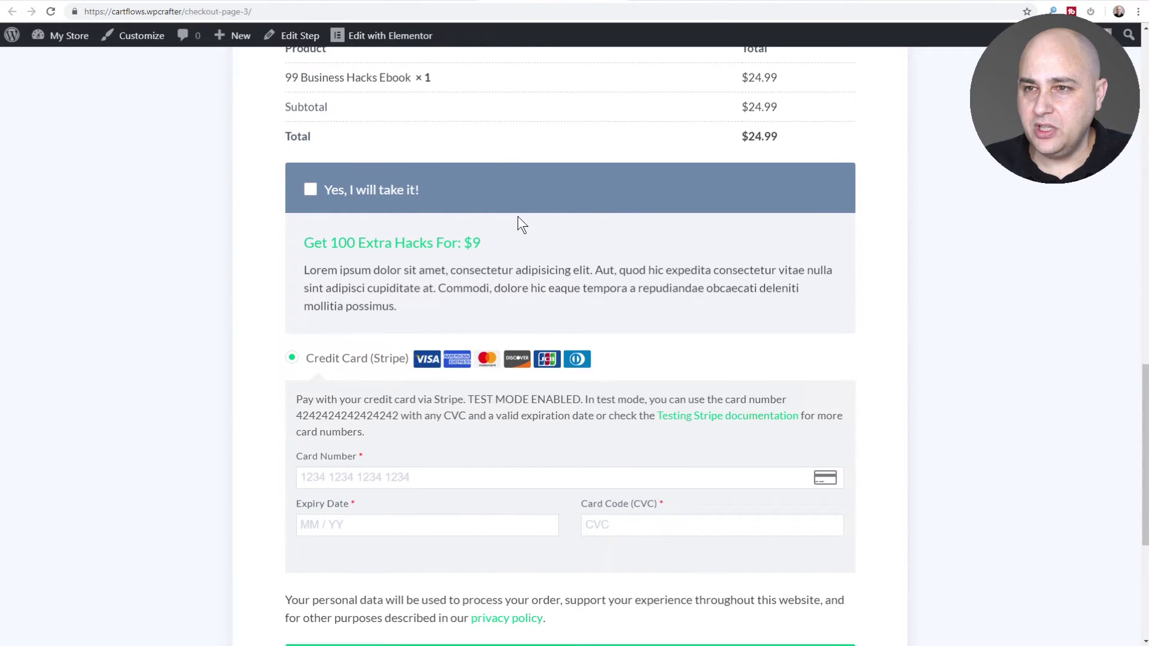
scroll(595, 188, up, 3)
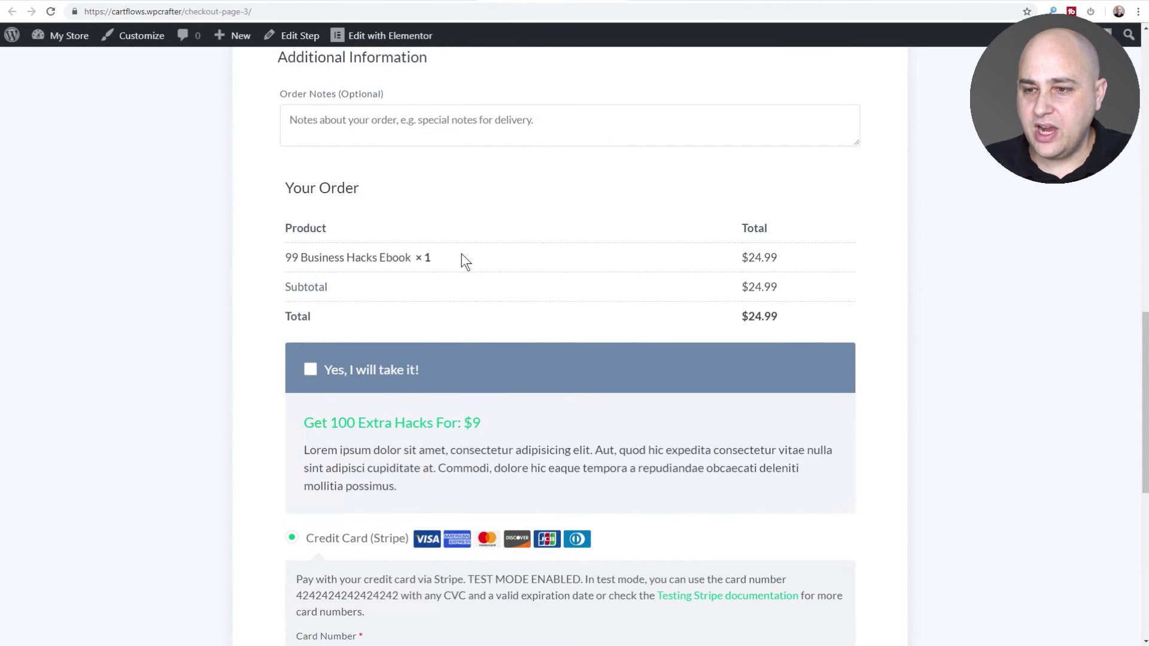
scroll(464, 260, down, 4)
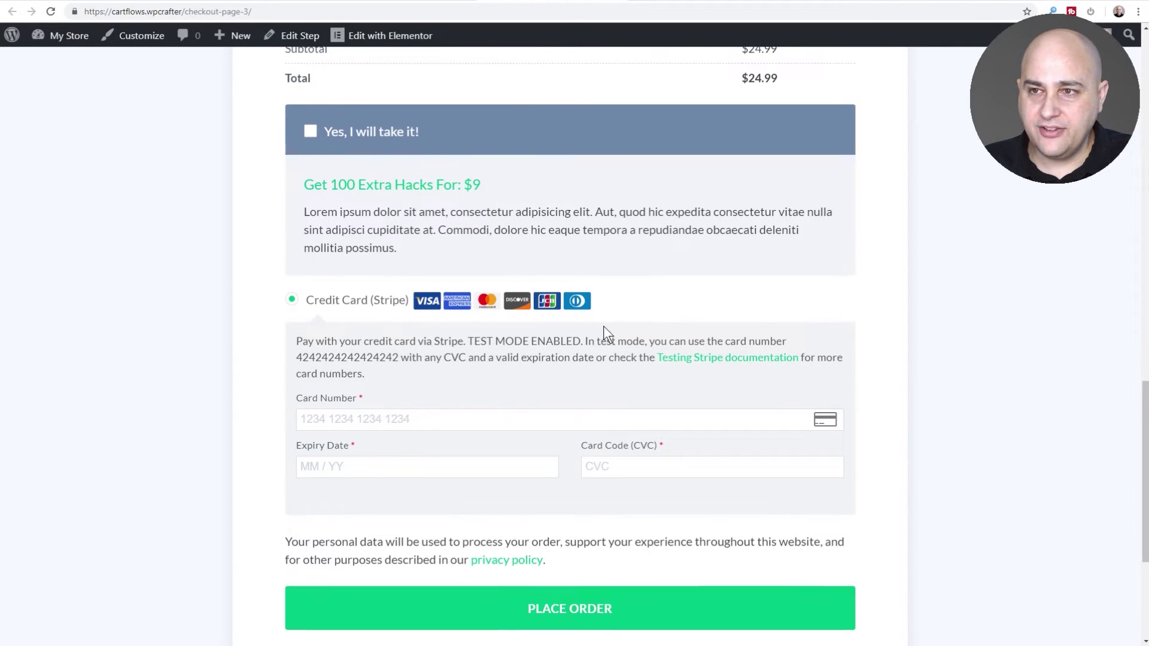
scroll(604, 326, up, 15)
scroll(599, 324, up, 2)
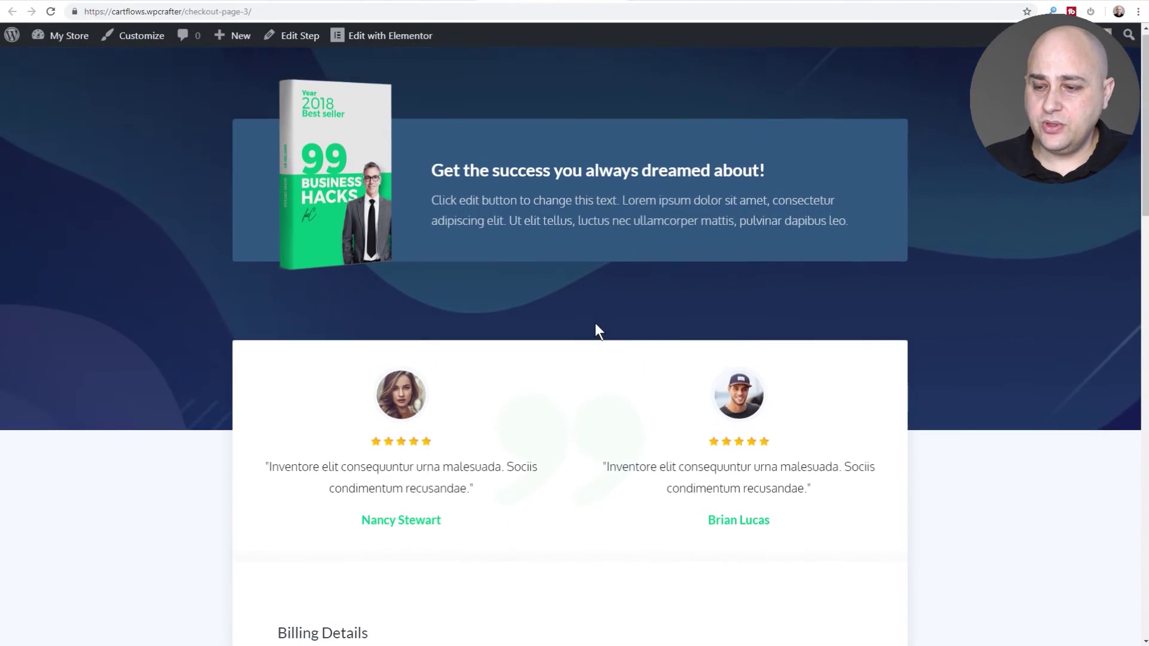